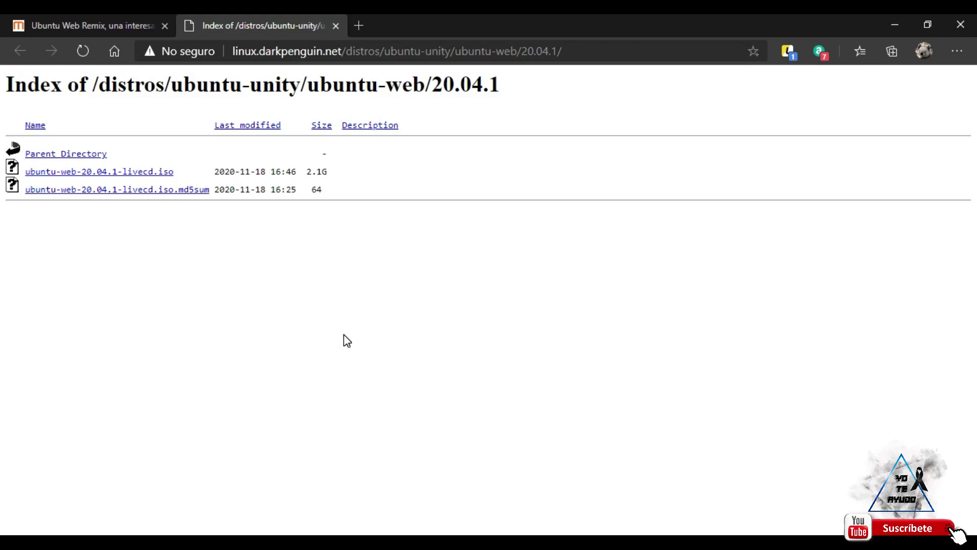
Step: Open the Rufus website (rufus.ie) in a new tab, examine its description and download section, and return to the Ubuntu Web 20.04.1 file index
left_click(360, 25)
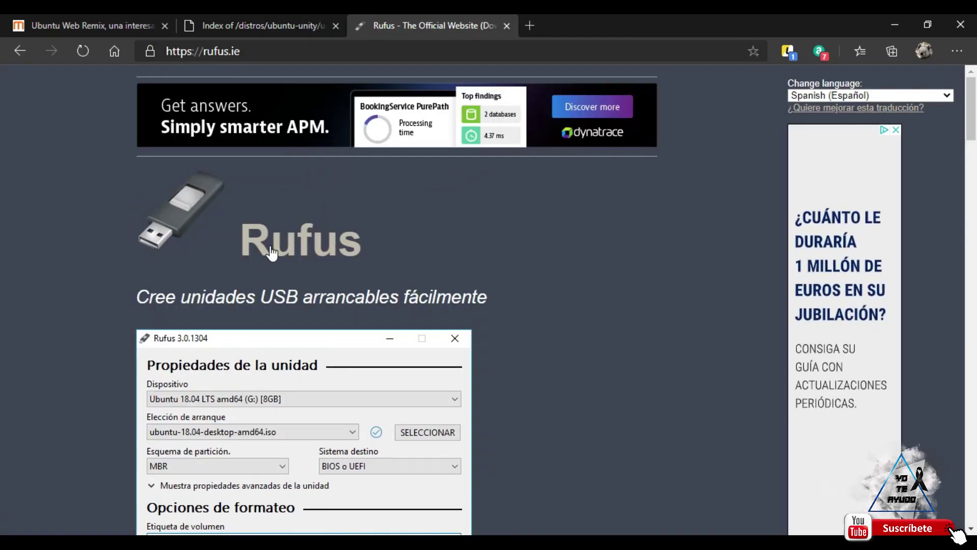
scroll(337, 250, "down", 1)
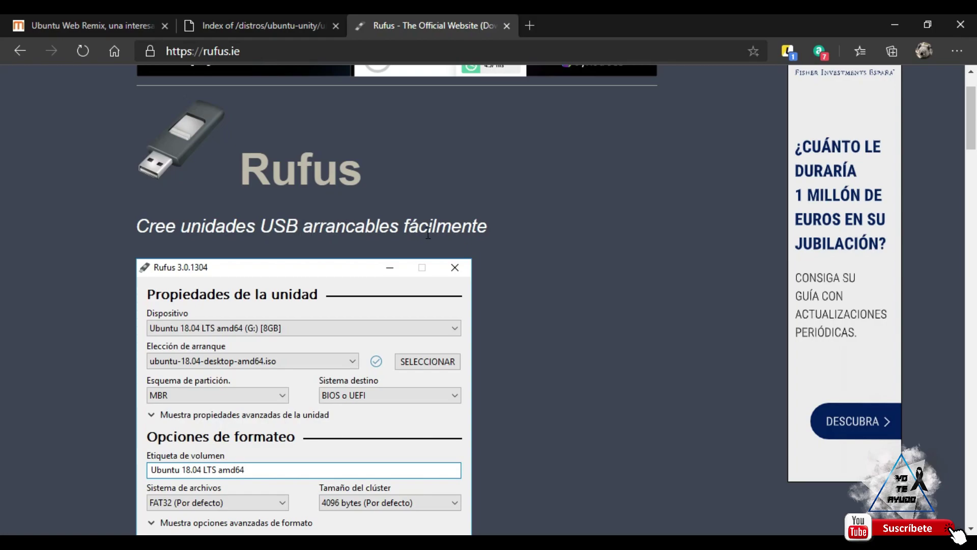
scroll(346, 223, "down", 6)
scroll(184, 288, "down", 4)
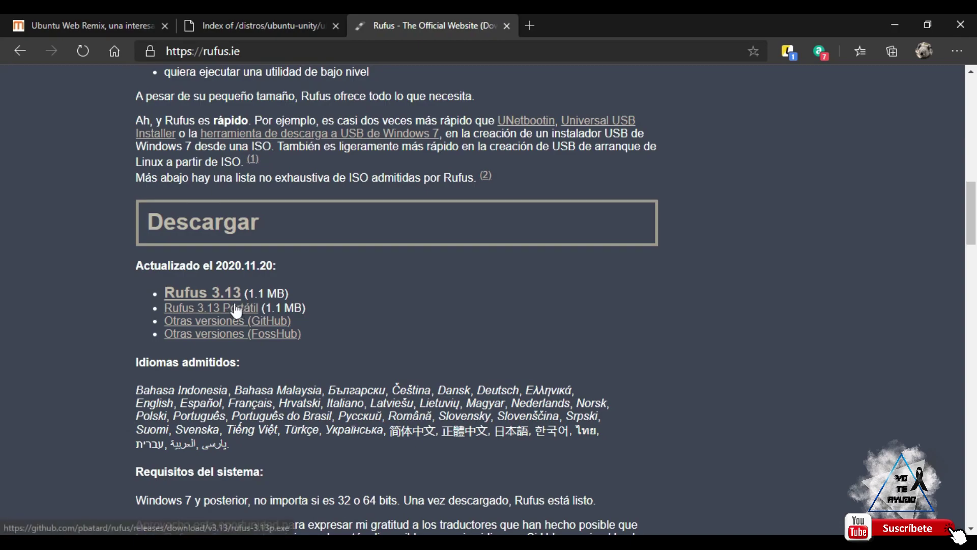
scroll(383, 304, "up", 1)
scroll(382, 304, "up", 10)
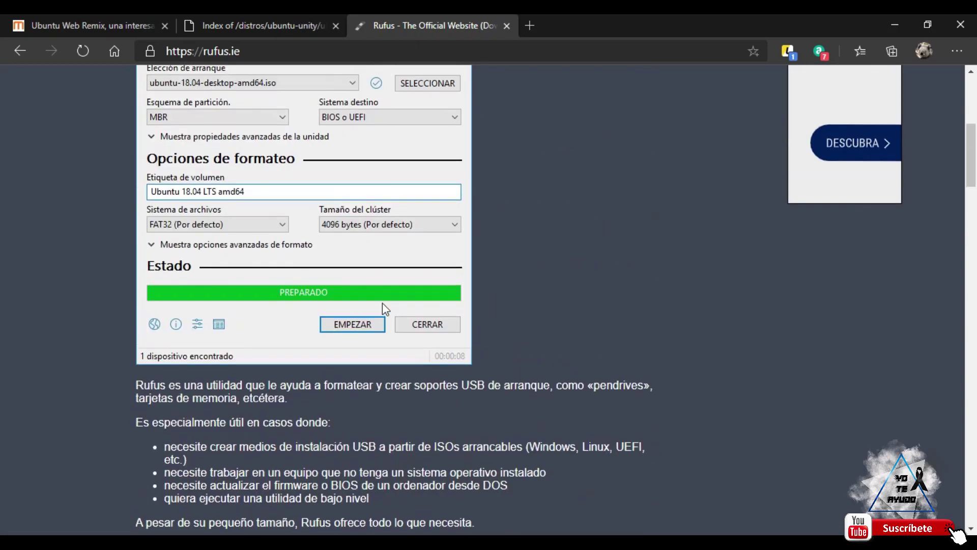
scroll(400, 295, "down", 2)
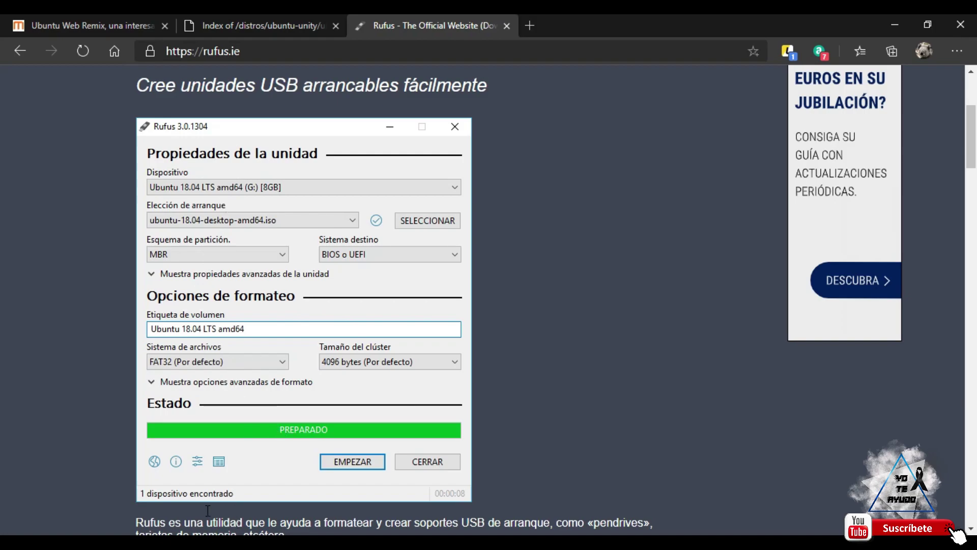
left_click(209, 23)
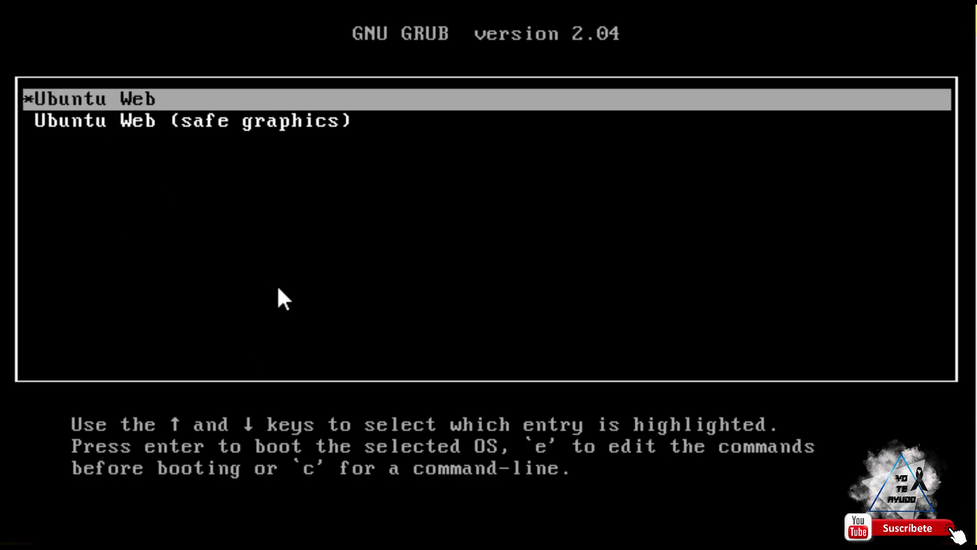
Step: Boot the standard Ubuntu Web entry from GRUB and quit the startup browser after viewing the Firefox Privacy Notice
key("Return")
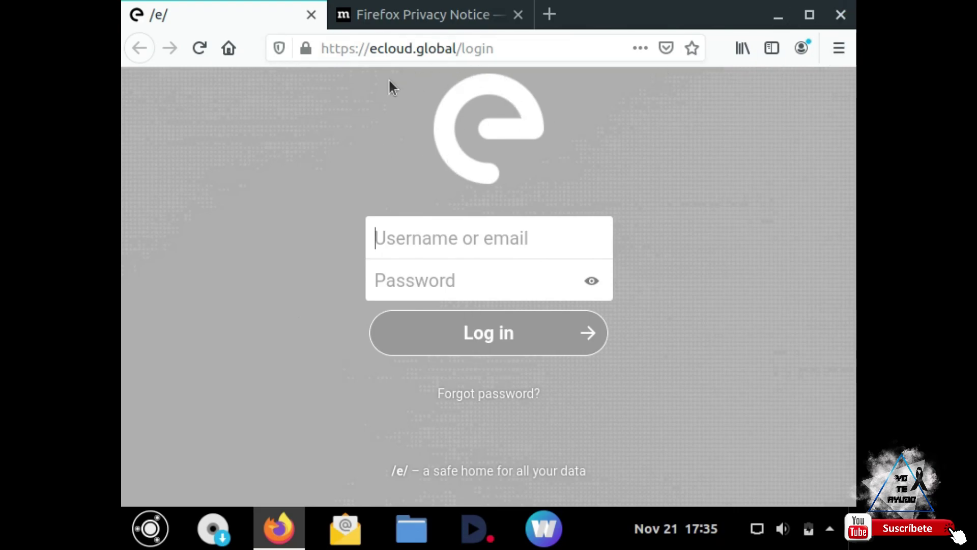
left_click(420, 14)
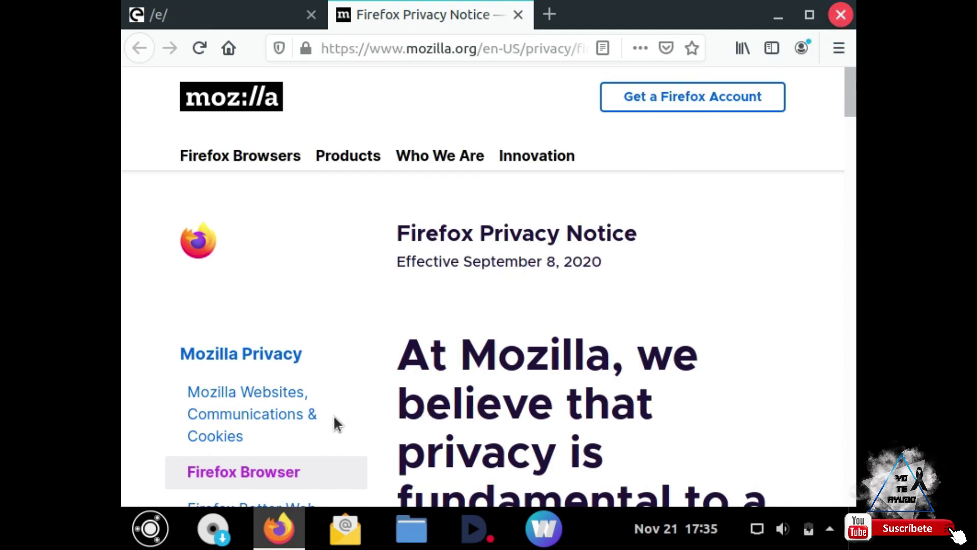
key("ctrl+q")
key("Return")
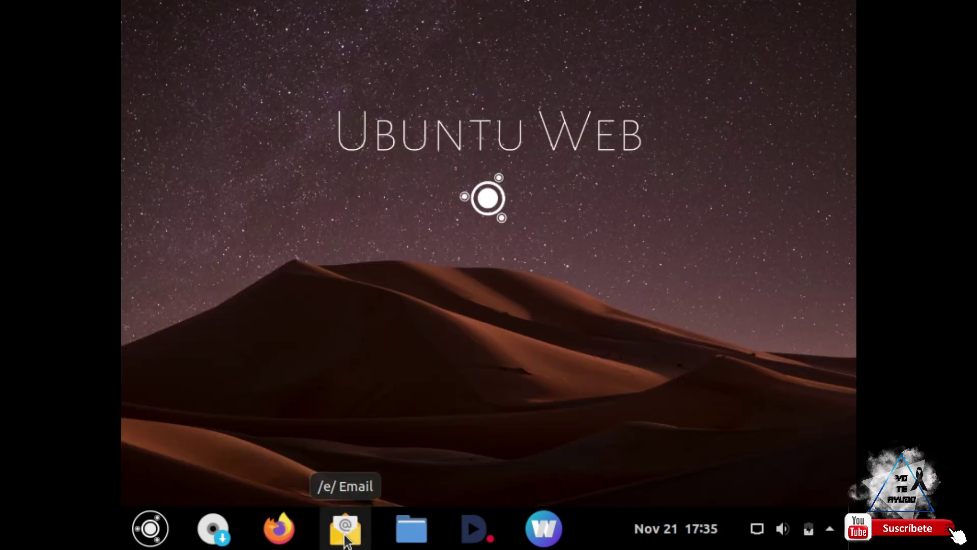
Step: Open DTube, look through the video results for "yo te ayudo", and close the browser window
left_click(473, 532)
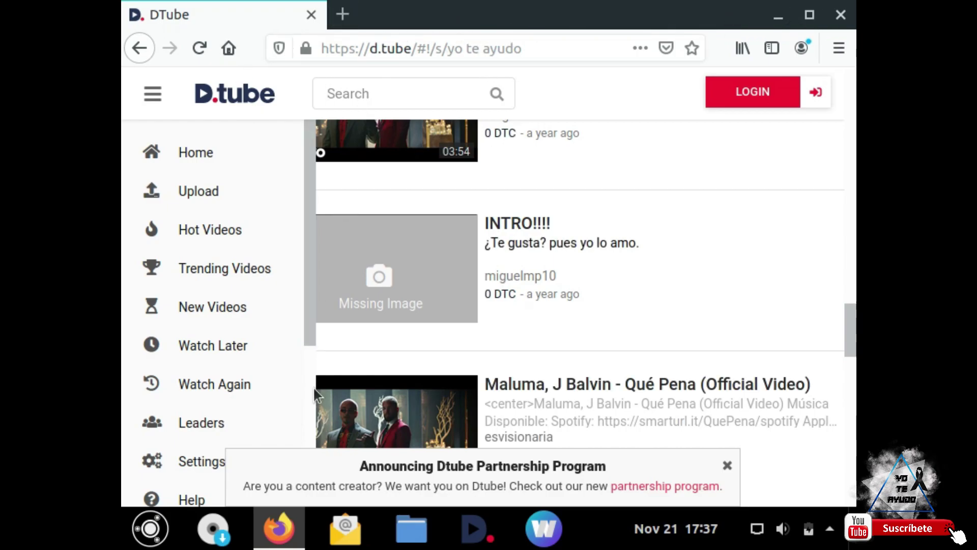
left_click(279, 528)
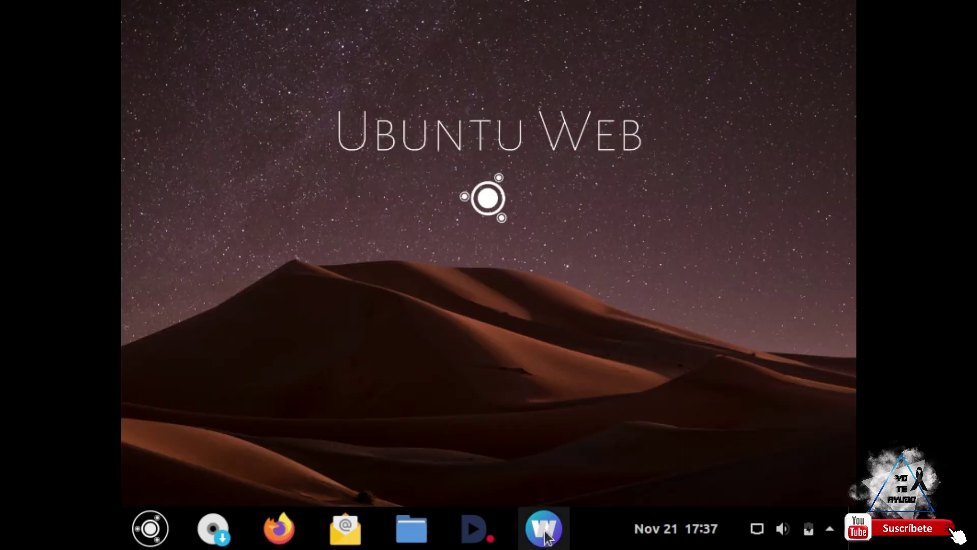
Step: Open the Open Web Store and examine the apps in its Music and Social Networking categories
left_click(545, 537)
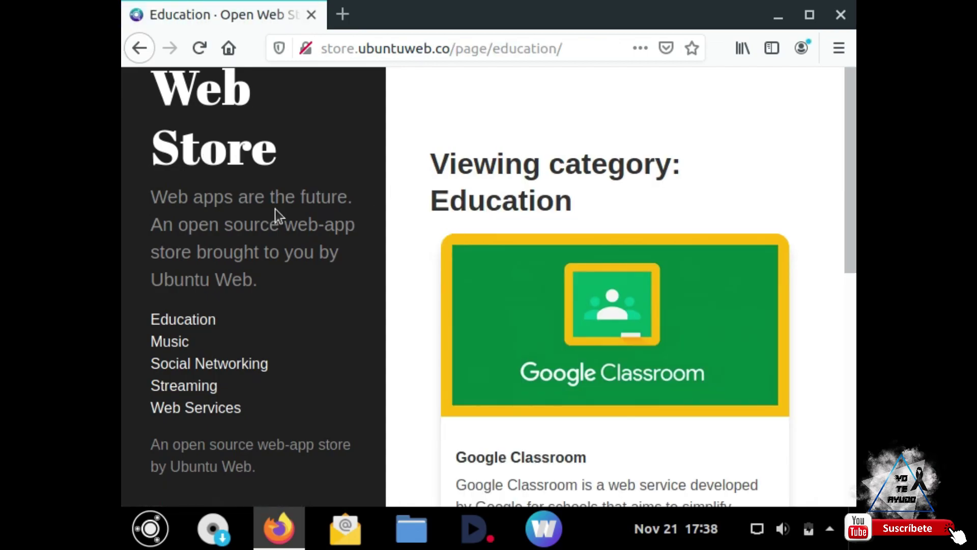
left_click(167, 340)
left_click(213, 367)
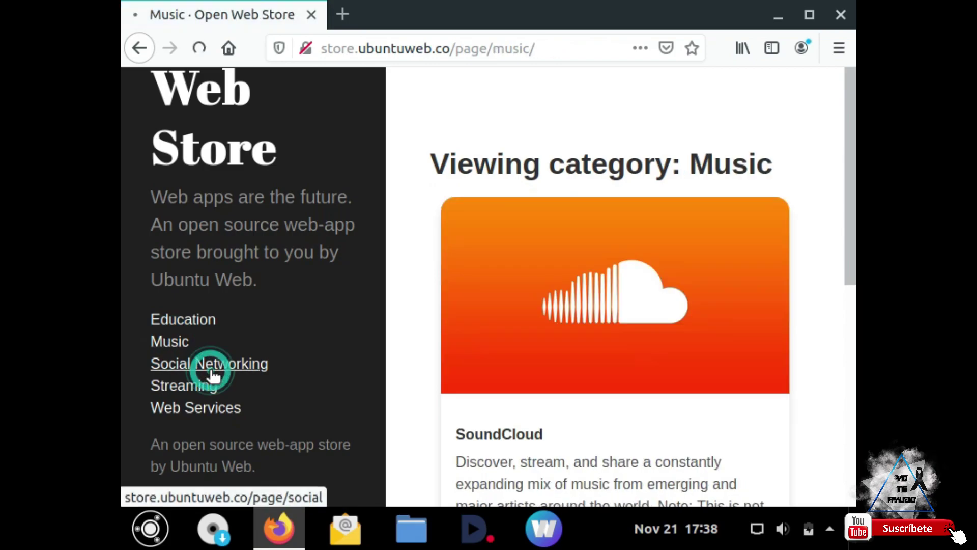
scroll(575, 312, "down", 5)
scroll(574, 309, "down", 15)
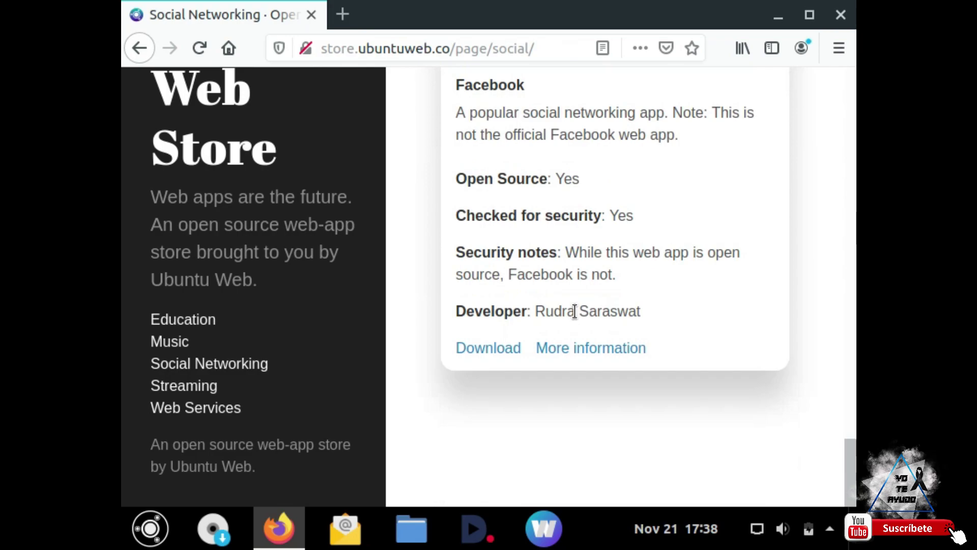
scroll(574, 309, "up", 15)
scroll(574, 310, "up", 8)
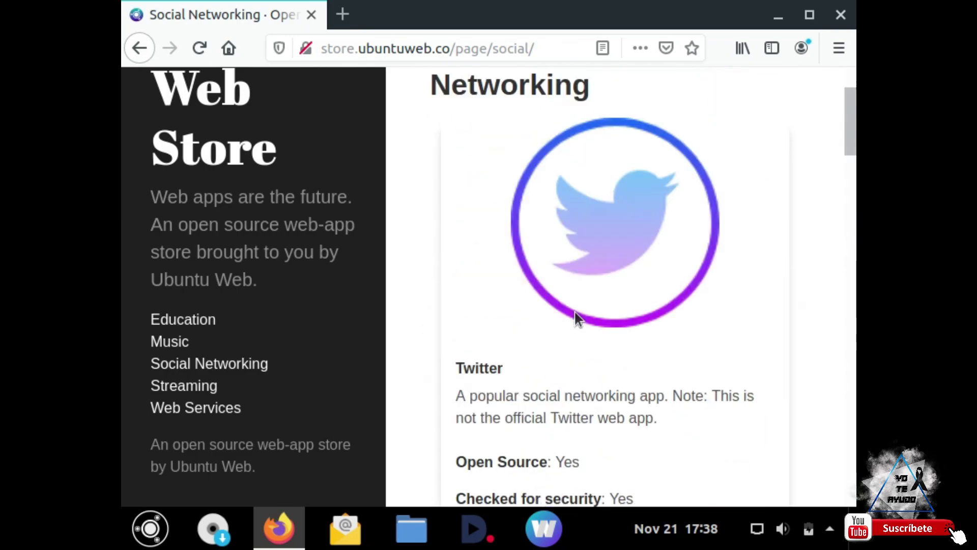
scroll(574, 309, "down", 12)
scroll(574, 309, "down", 10)
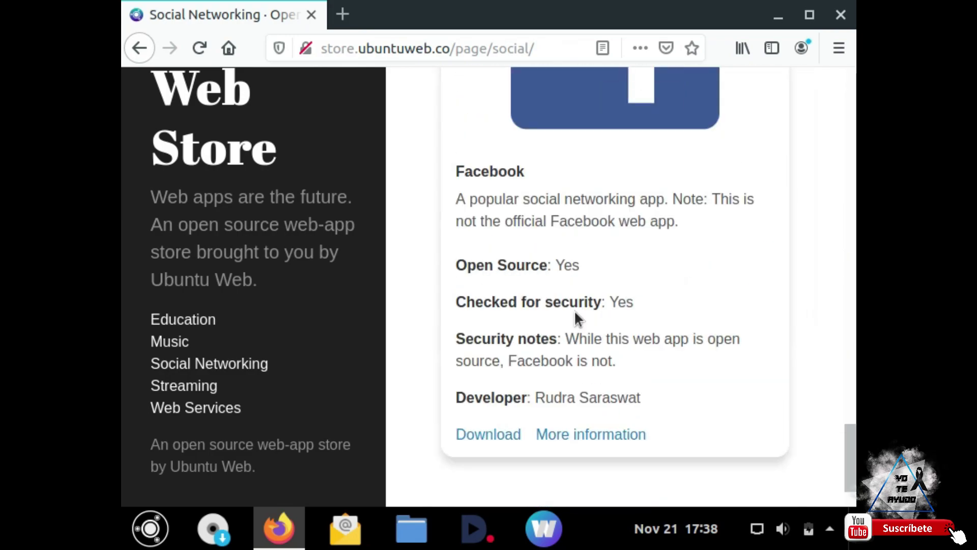
Step: Examine the apps offered in the Web Store's Streaming category
left_click(186, 388)
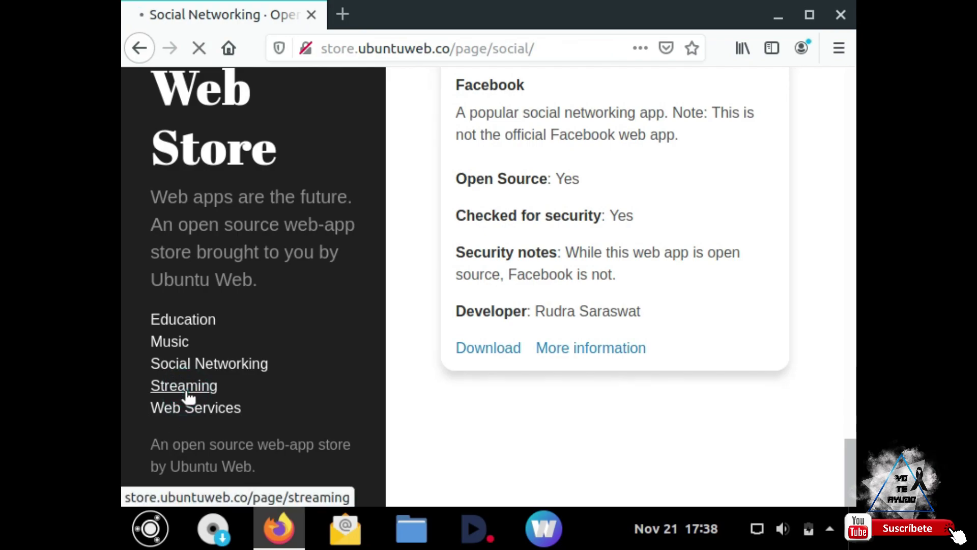
scroll(600, 270, "down", 4)
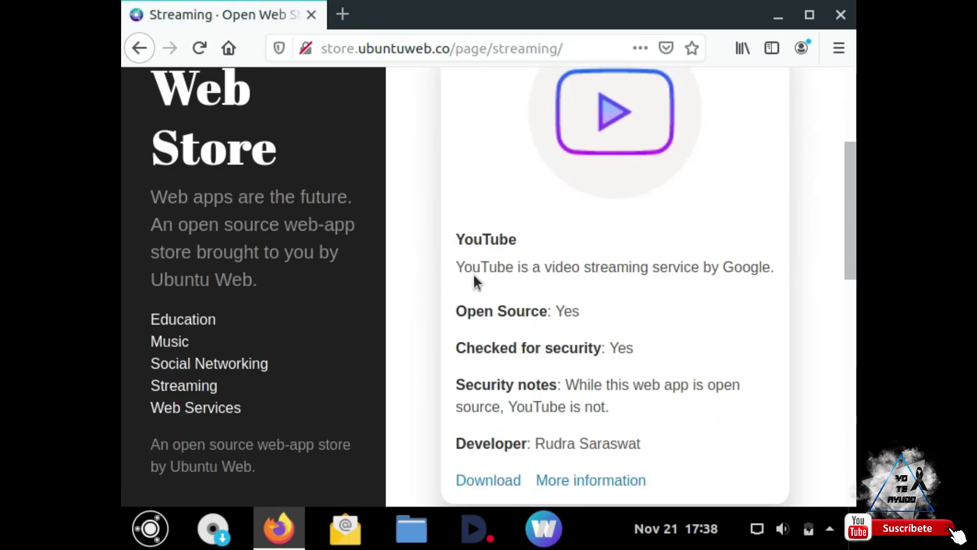
scroll(589, 212, "down", 8)
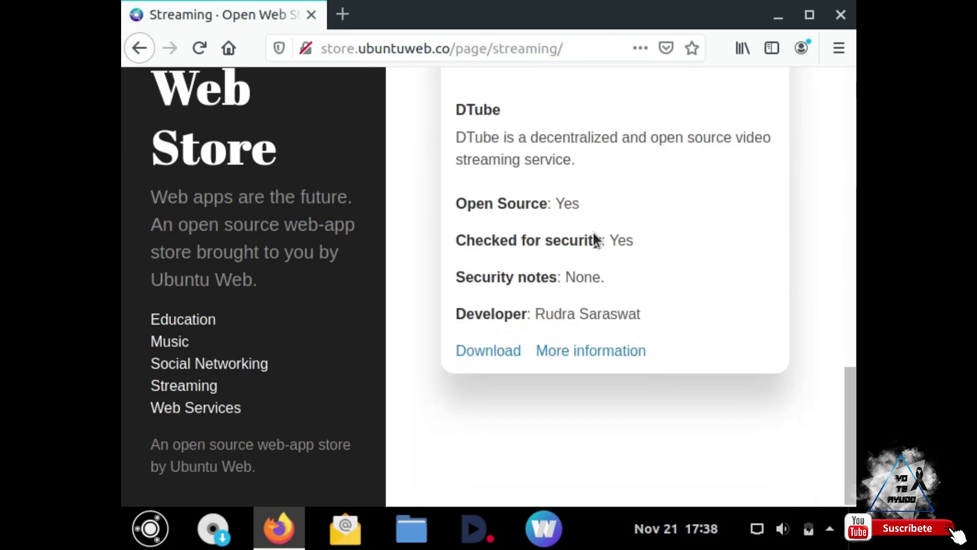
Step: Examine the apps offered in the Web Store's Web Services category
left_click(215, 411)
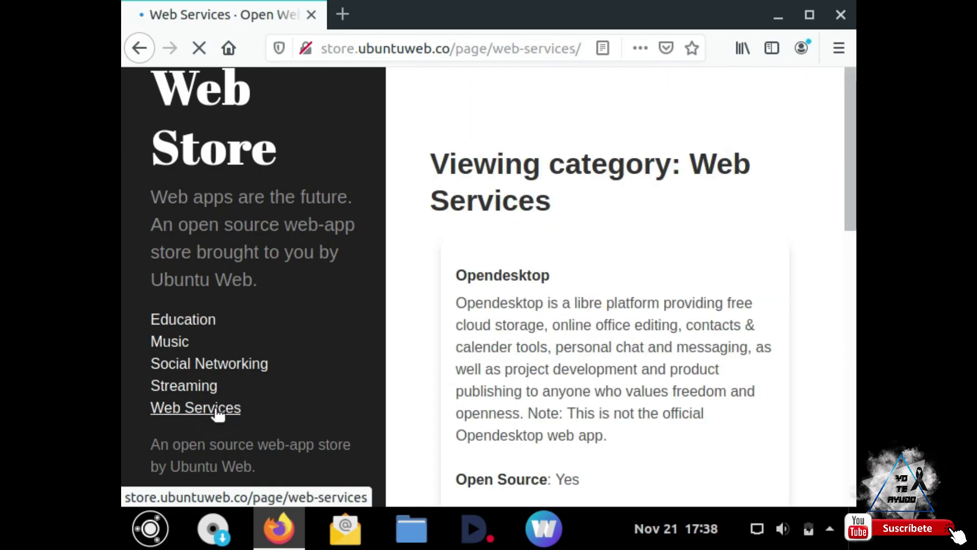
scroll(576, 280, "down", 4)
scroll(542, 275, "down", 10)
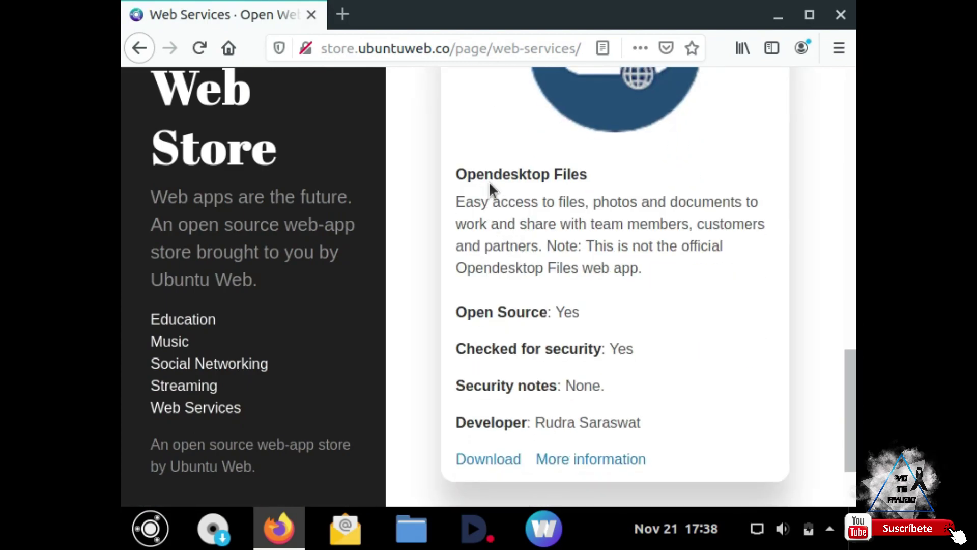
scroll(602, 211, "down", 3)
scroll(602, 211, "up", 15)
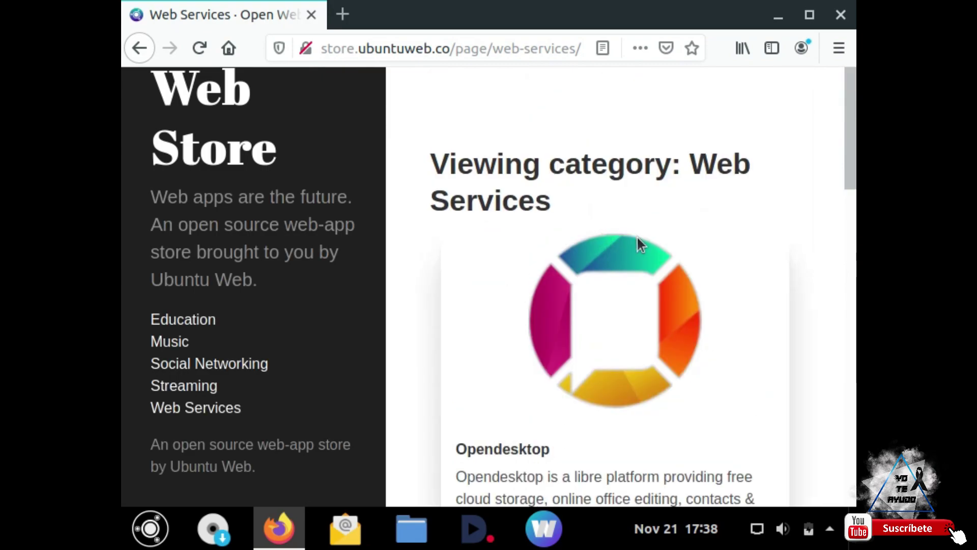
scroll(622, 265, "down", 5)
scroll(622, 248, "down", 10)
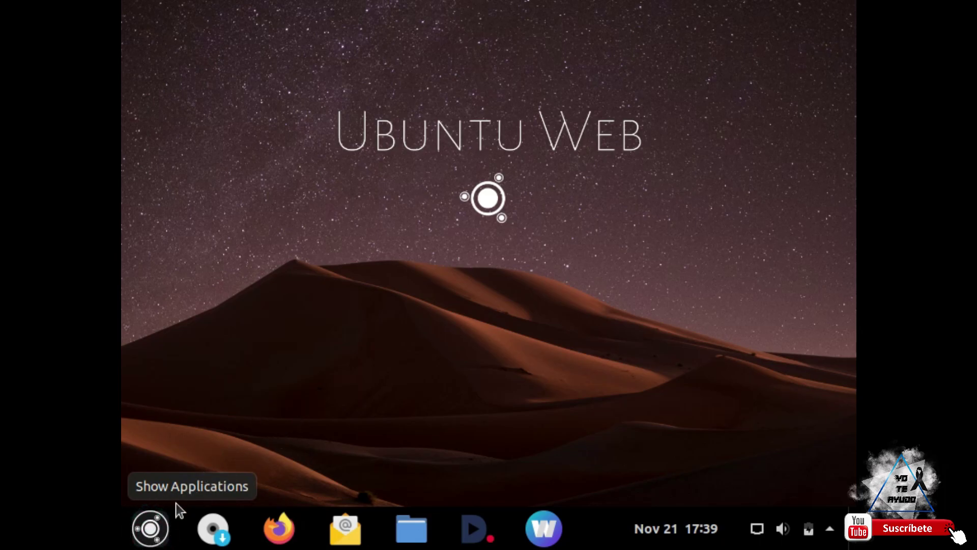
Step: Show the installed applications and look through both the Frequent and All views
left_click(160, 530)
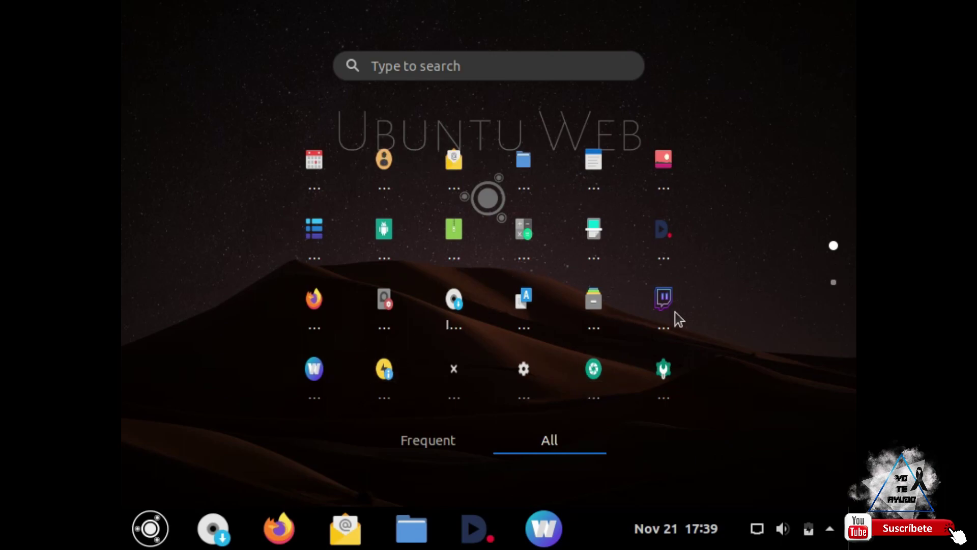
left_click_drag(615, 349, 608, 395)
left_click_drag(597, 204, 598, 318)
scroll(597, 319, "down", 1)
left_click(448, 442)
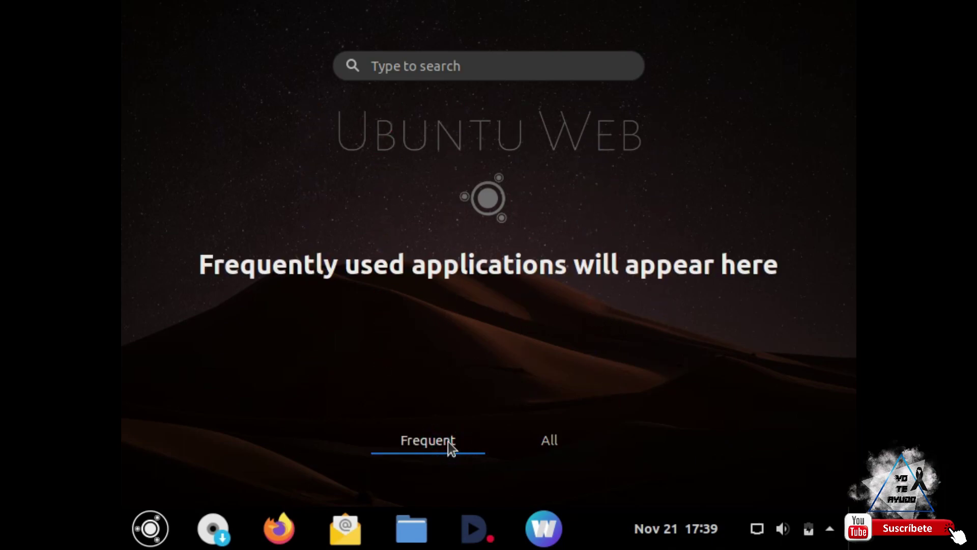
left_click(549, 444)
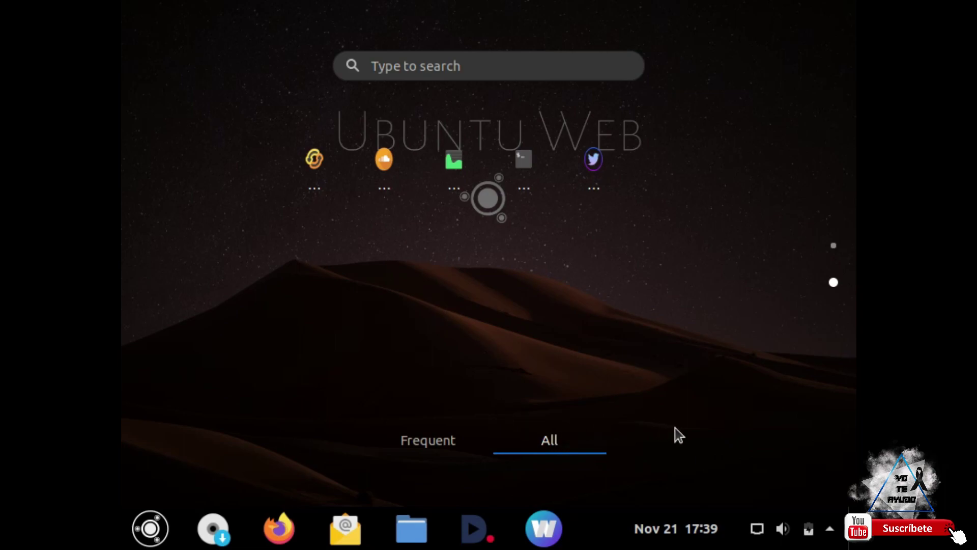
Step: Inspect the system menu's Power Off / Log Out options, close it, and switch the application overview to Frequent
left_click(832, 530)
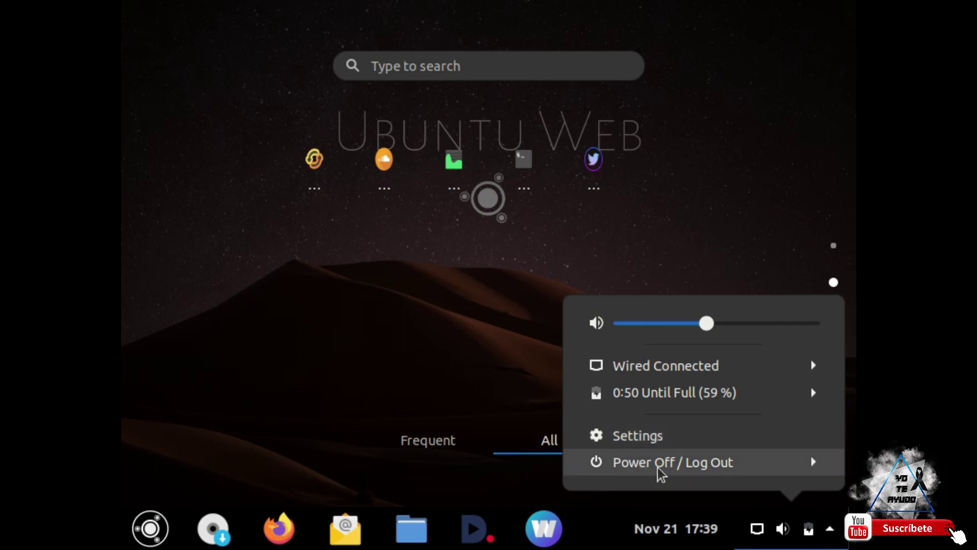
left_click(813, 463)
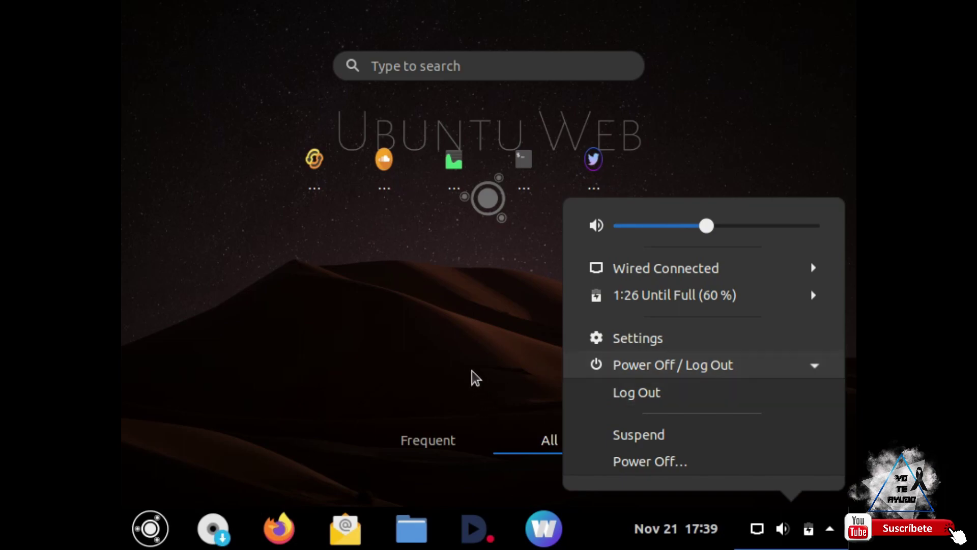
left_click(447, 351)
left_click(612, 349)
left_click(407, 437)
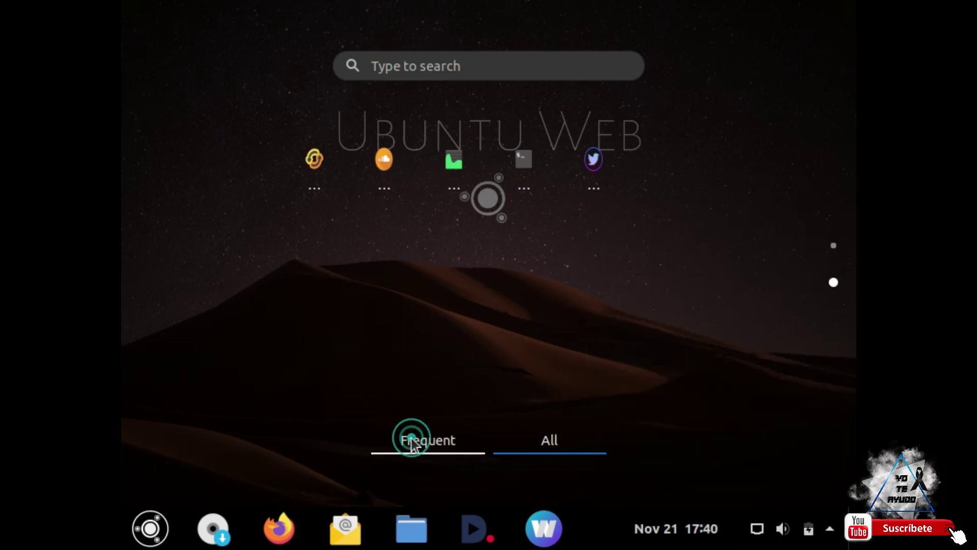
Step: Open Firefox on its new tab page
left_click(278, 527)
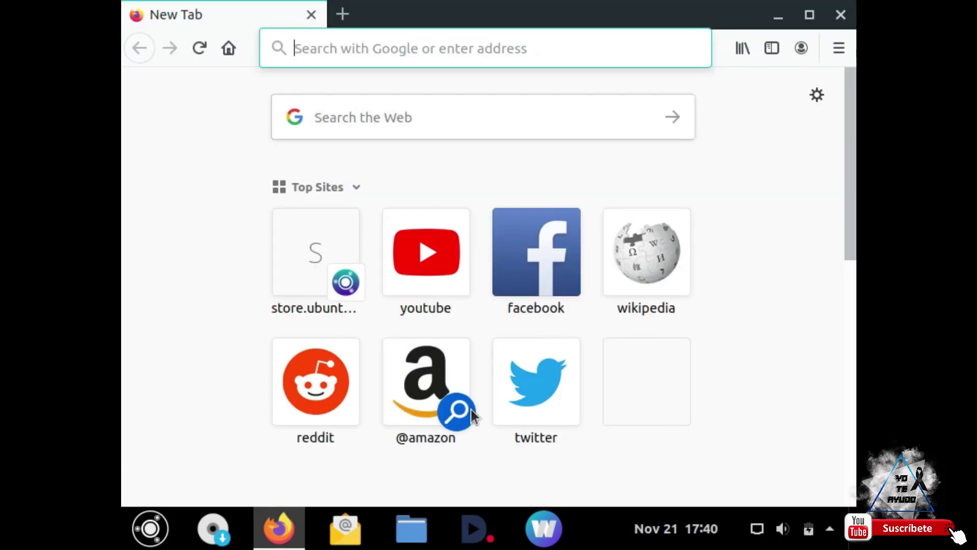
mouse_move(472, 412)
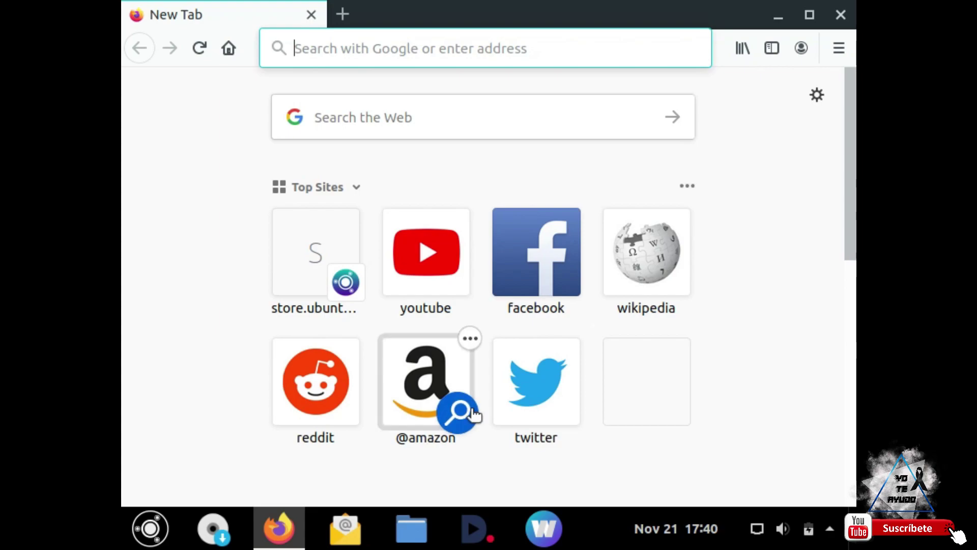